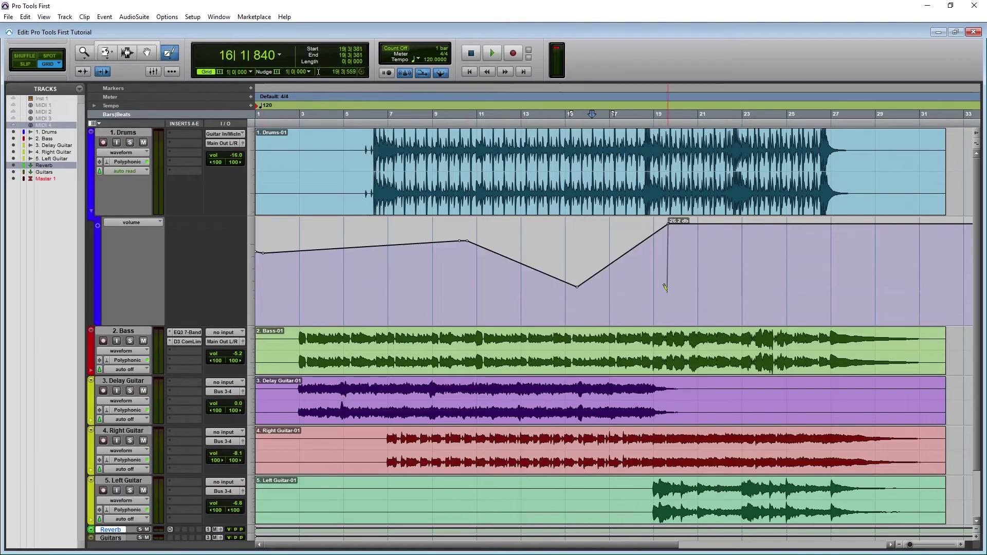
# Draw a freehand volume stroke on the Drums lane near bar 23
pyautogui.moveTo(753, 298); pyautogui.dragTo(783, 266)
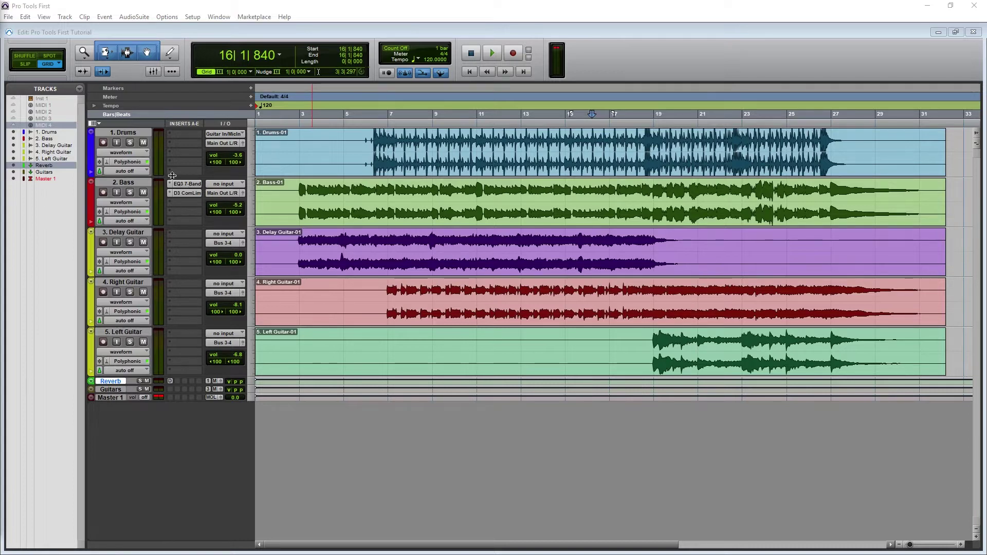
# Enlarge the Drums track, show its volume lane, and cycle its automation mode before settling on Read
pyautogui.moveTo(172, 176); pyautogui.dragTo(151, 218)
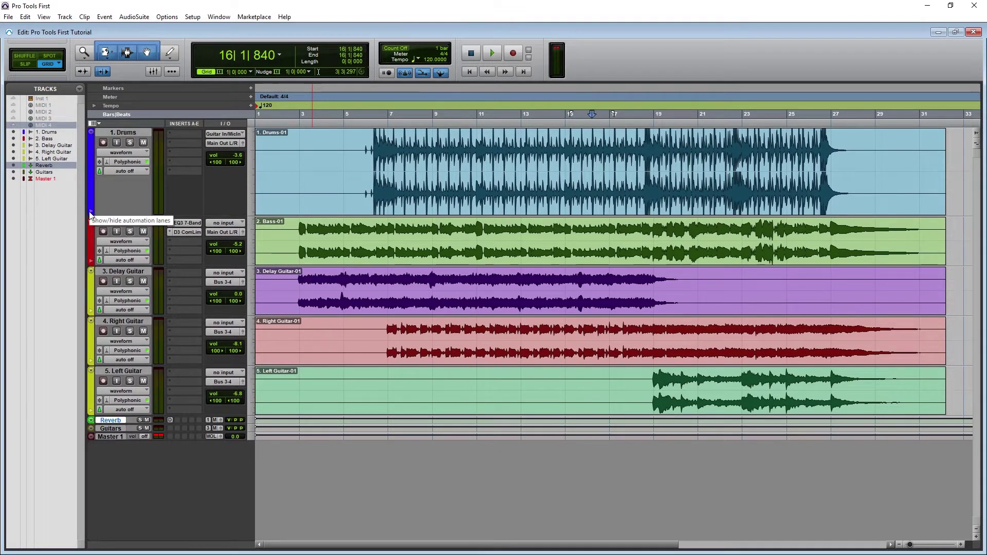
pyautogui.click(90, 213)
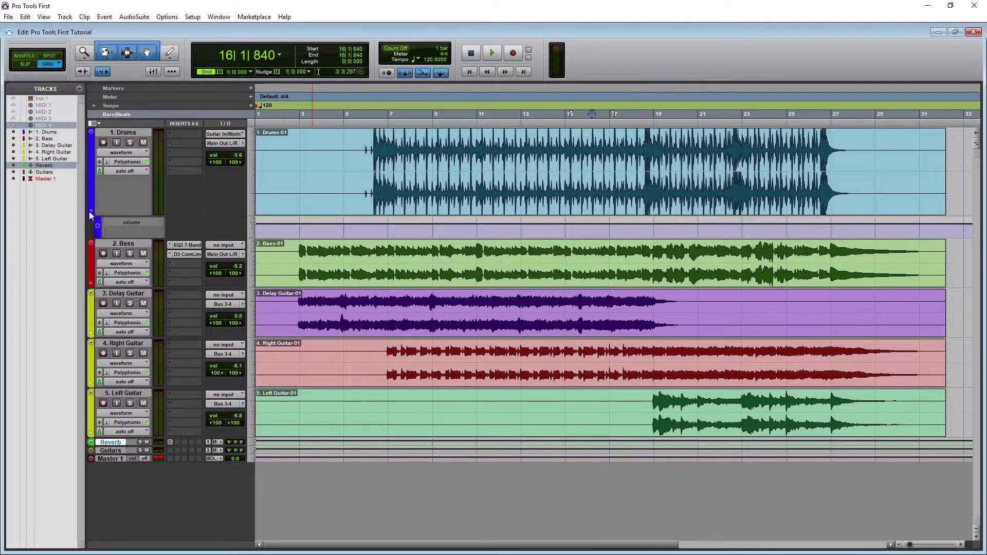
pyautogui.click(134, 172)
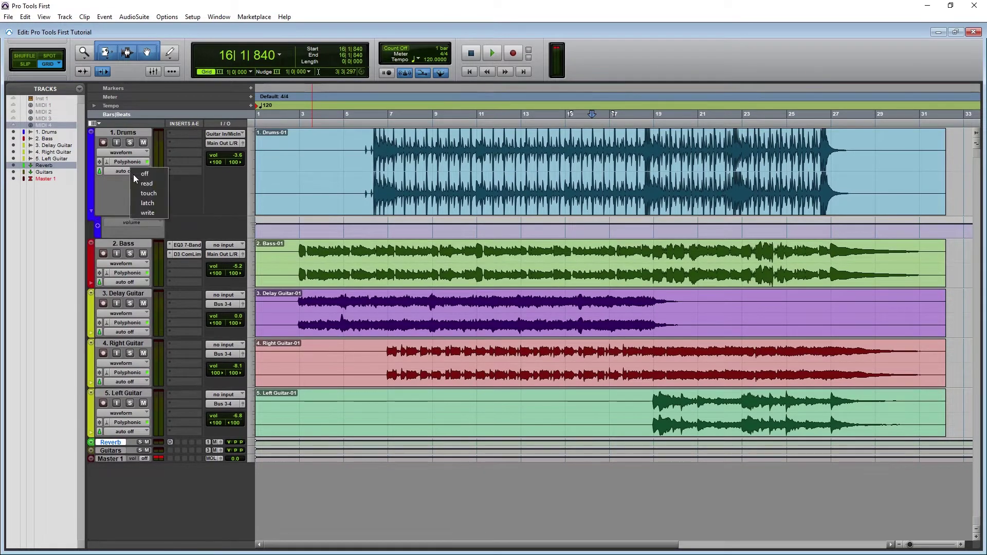
pyautogui.click(146, 183)
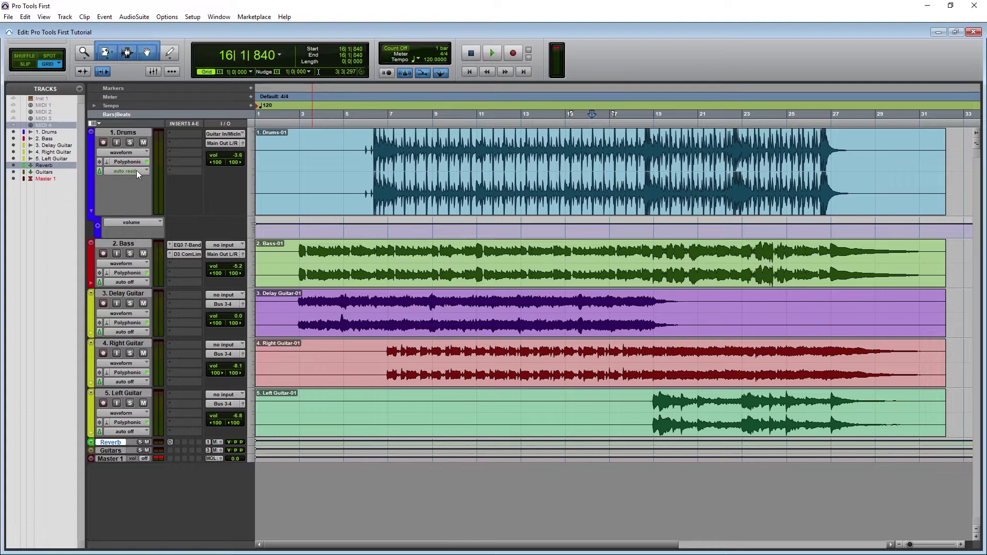
pyautogui.click(152, 193)
pyautogui.click(137, 175)
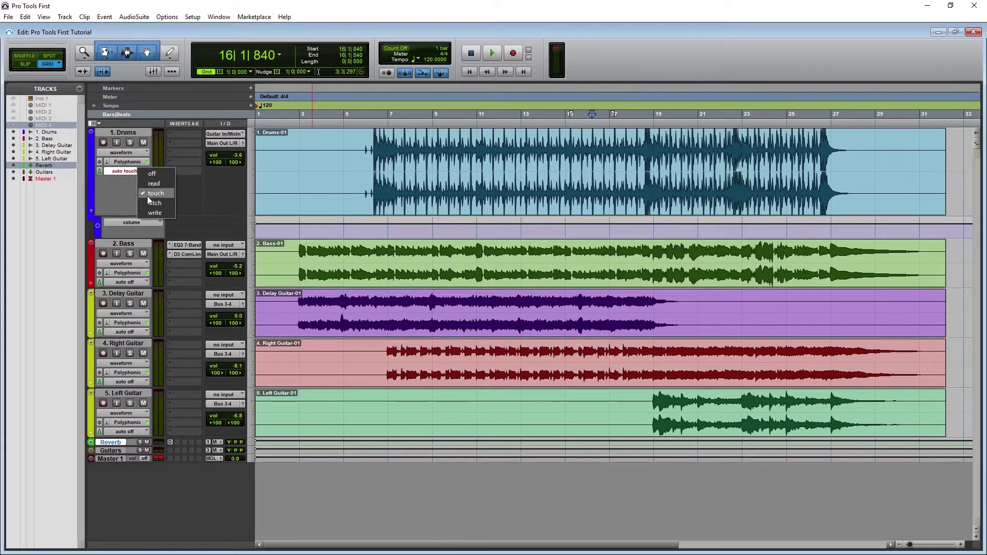
pyautogui.click(154, 203)
pyautogui.click(135, 172)
pyautogui.click(153, 213)
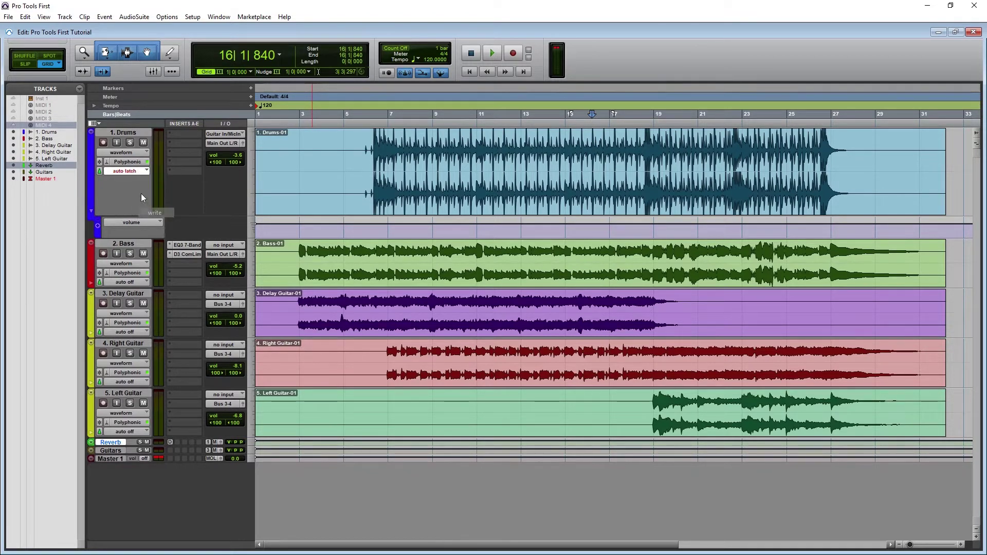
pyautogui.click(136, 175)
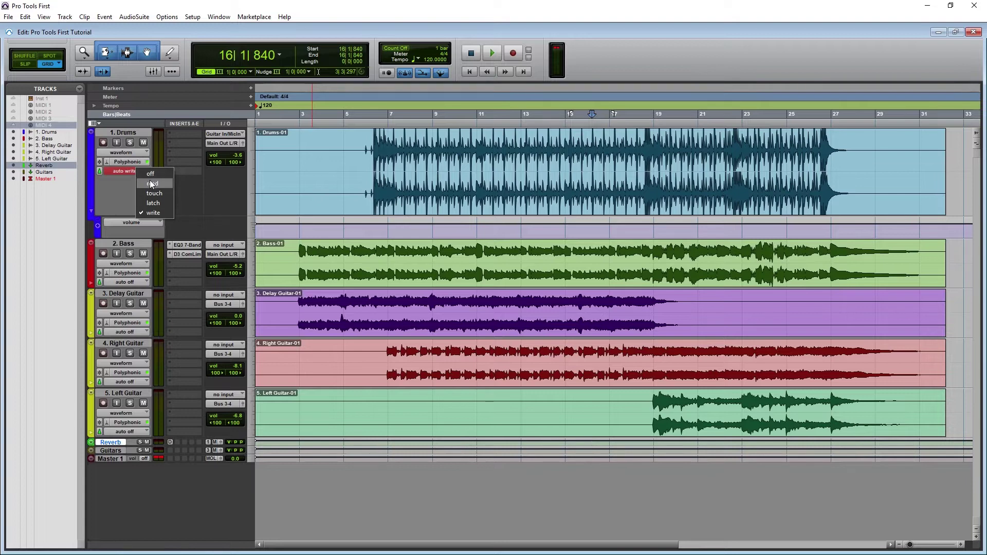
pyautogui.click(151, 184)
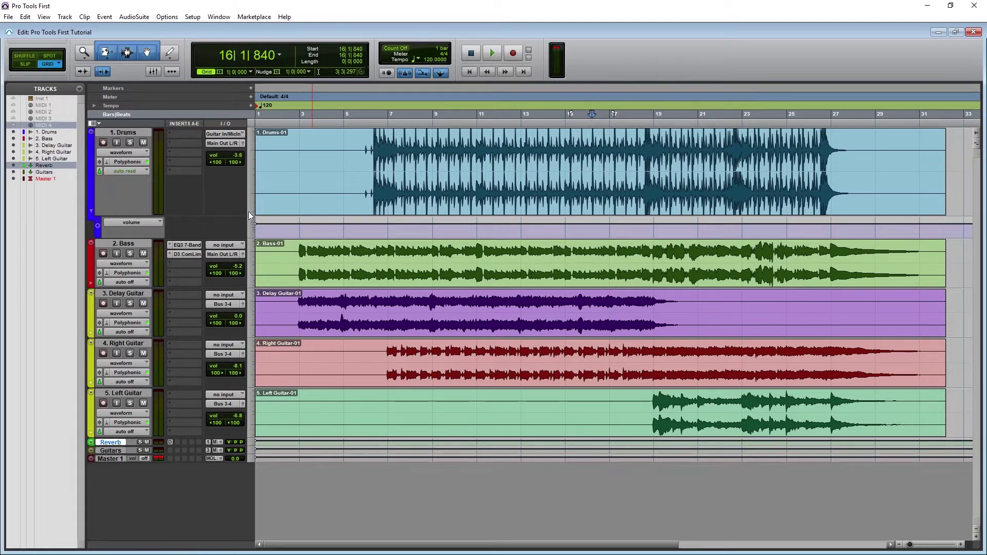
# Choose the Pencil tool in Line mode and make the Drums volume lane much taller
pyautogui.click(171, 53)
pyautogui.click(170, 55)
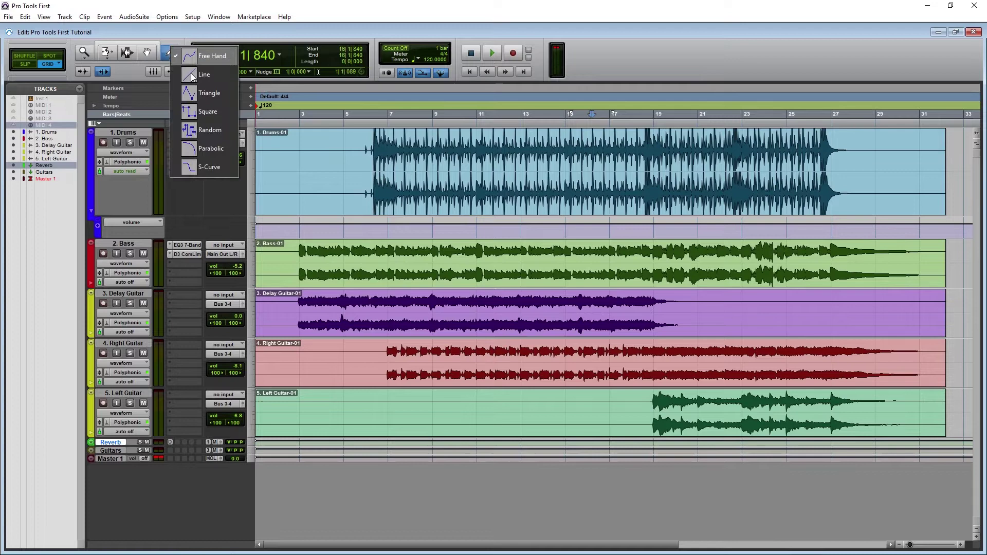
pyautogui.click(201, 73)
pyautogui.moveTo(149, 244); pyautogui.dragTo(149, 329)
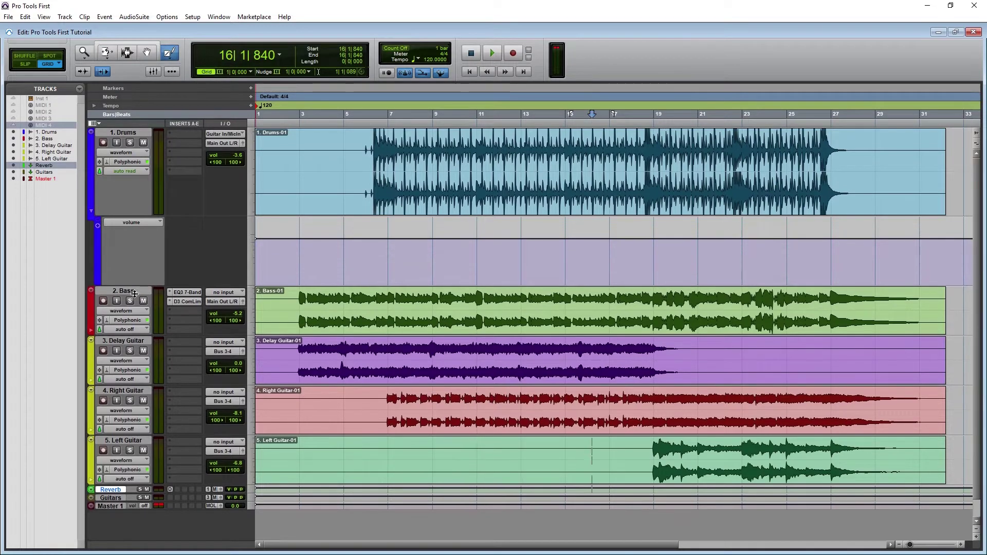
# Ride the Drums volume fader during playback in Touch, Latch and Write, pushing it to -1.3
pyautogui.moveTo(240, 165)
pyautogui.mouseDown()
pyautogui.moveTo(211, 154)
pyautogui.moveTo(216, 176)
pyautogui.mouseUp()
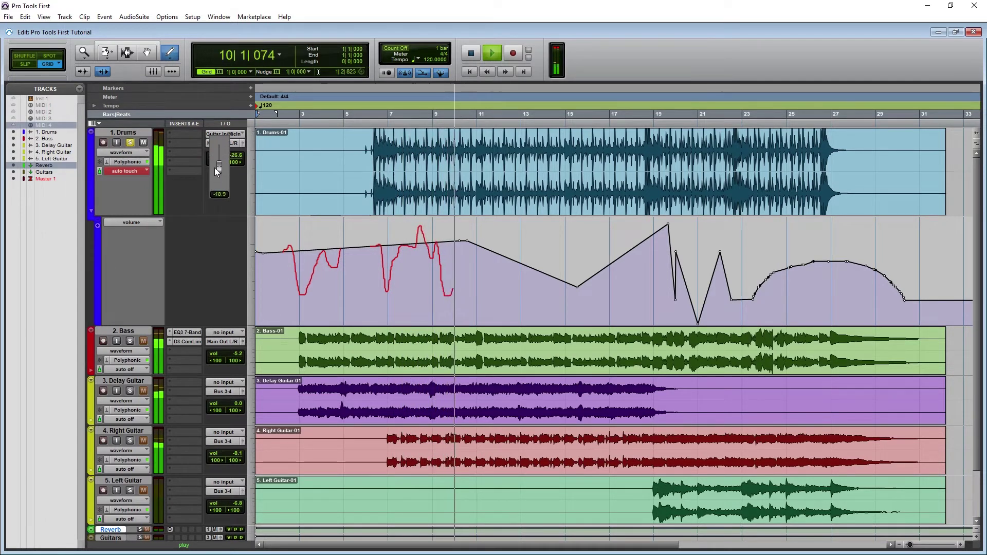
pyautogui.moveTo(216, 176)
pyautogui.mouseDown()
pyautogui.moveTo(215, 166)
pyautogui.moveTo(224, 175)
pyautogui.mouseUp()
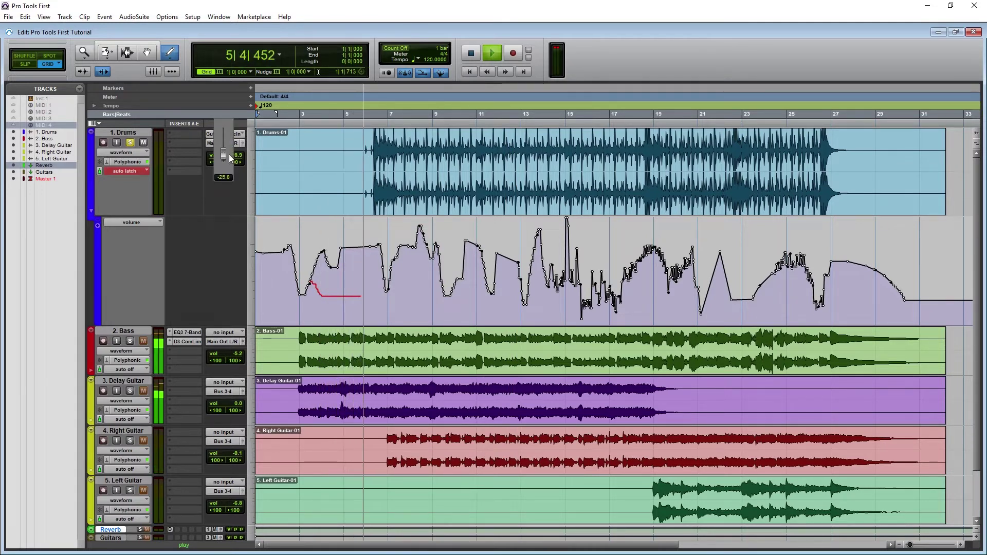
pyautogui.moveTo(224, 156); pyautogui.dragTo(233, 142)
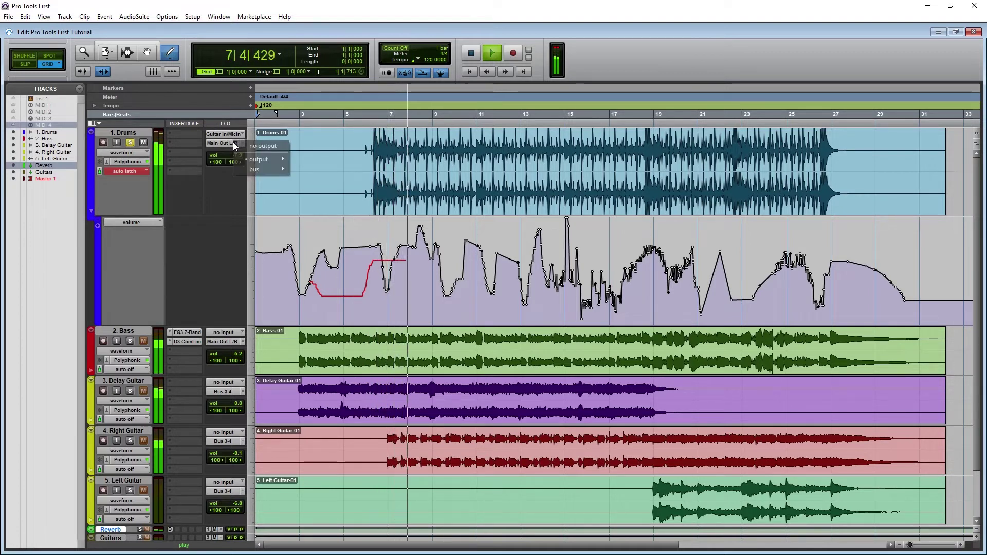
pyautogui.click(219, 156)
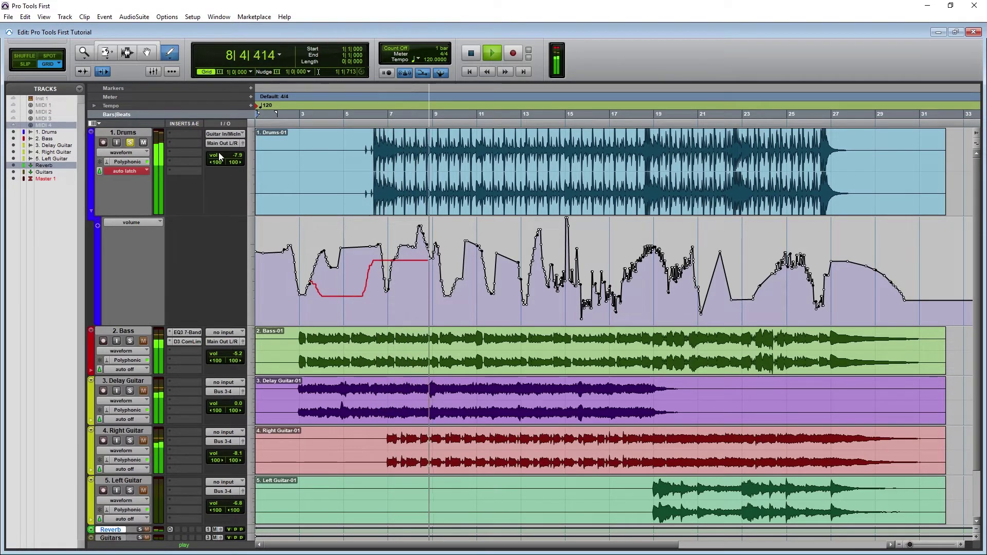
pyautogui.moveTo(218, 156); pyautogui.dragTo(218, 147)
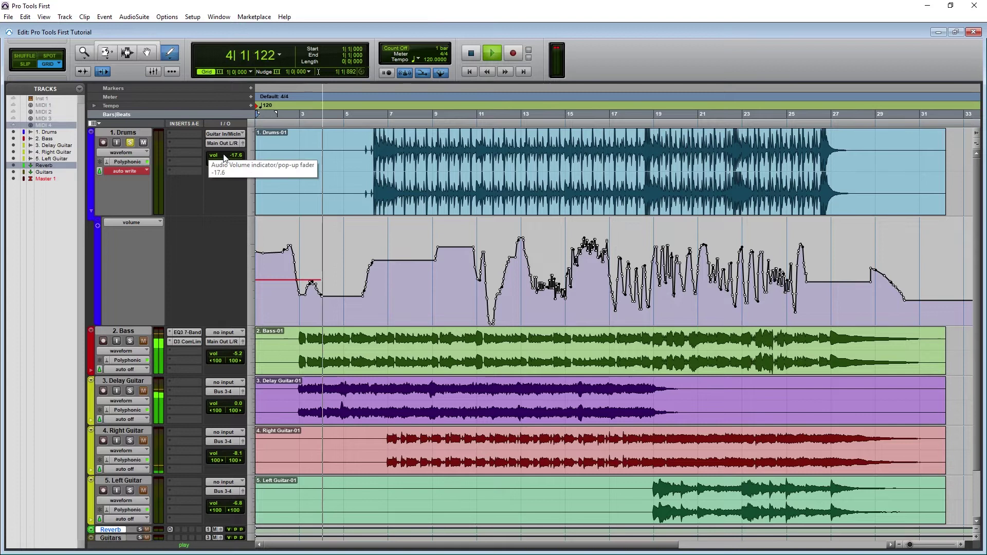
pyautogui.moveTo(224, 158)
pyautogui.mouseDown()
pyautogui.moveTo(224, 147)
pyautogui.moveTo(261, 174)
pyautogui.moveTo(268, 152)
pyautogui.mouseUp()
pyautogui.click(227, 144)
# Stop playback and draw straight Drums volume ramps from bar 1, dipping at bar 15 and rising to 19
pyautogui.press('space')
pyautogui.moveTo(152, 238); pyautogui.dragTo(151, 324)
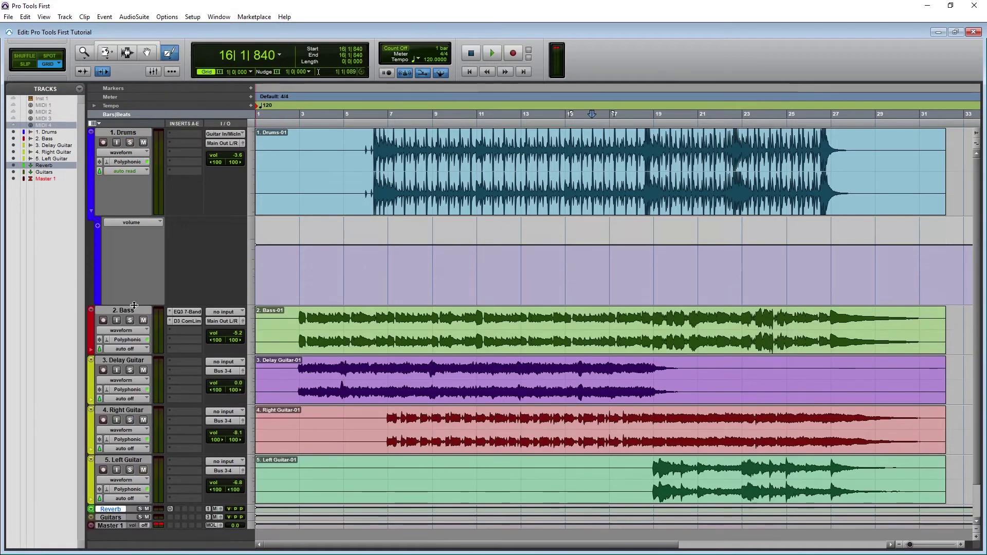
pyautogui.moveTo(258, 252)
pyautogui.mouseDown()
pyautogui.moveTo(460, 231)
pyautogui.moveTo(577, 287)
pyautogui.moveTo(668, 224)
pyautogui.mouseUp()
pyautogui.moveTo(667, 223)
pyautogui.mouseDown()
pyautogui.moveTo(663, 289)
pyautogui.moveTo(675, 299)
pyautogui.mouseUp()
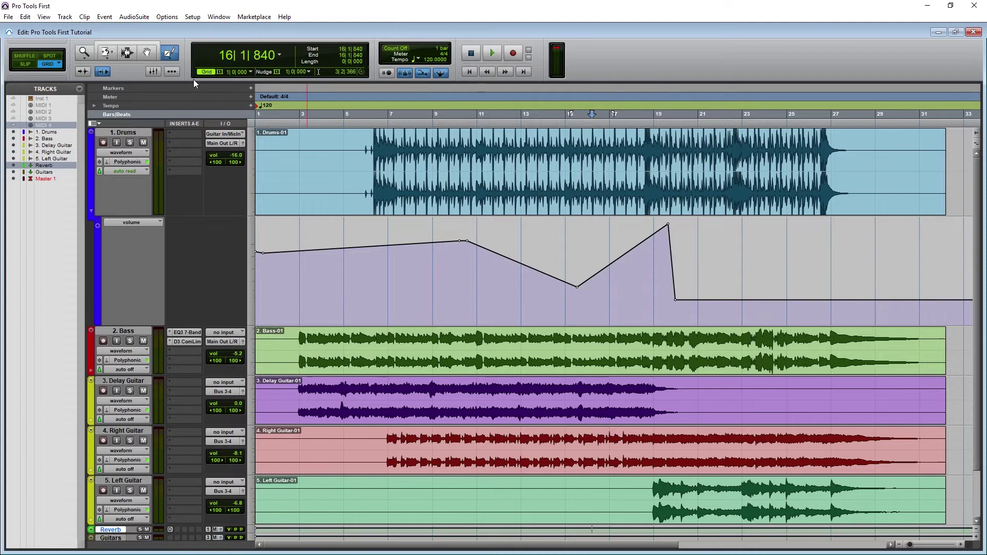
# Draw a triangle-wave Drums volume pattern after bar 19
pyautogui.click(170, 52)
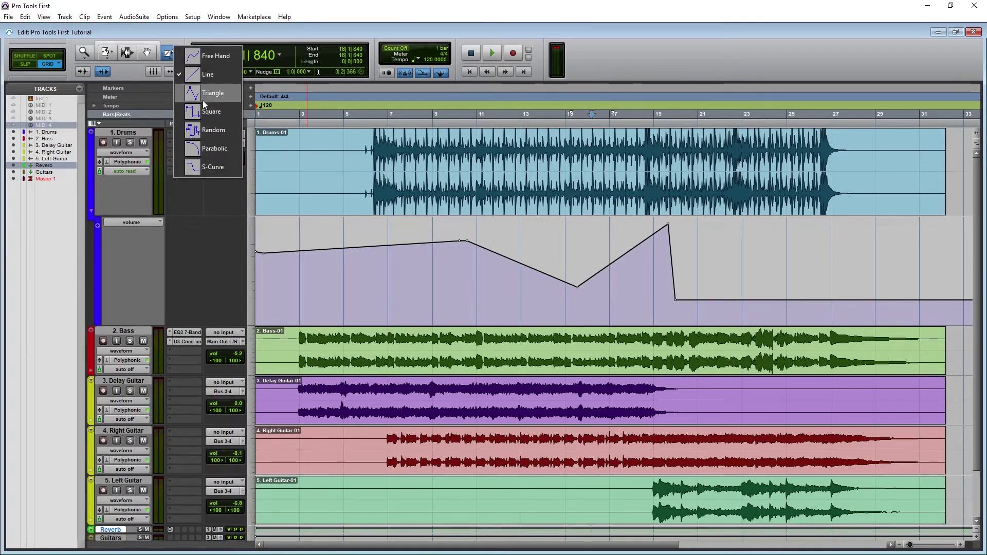
pyautogui.click(189, 93)
pyautogui.moveTo(675, 257); pyautogui.dragTo(731, 304)
# Draw a freehand curved volume arch around bars 23–27
pyautogui.click(167, 52)
pyautogui.click(209, 55)
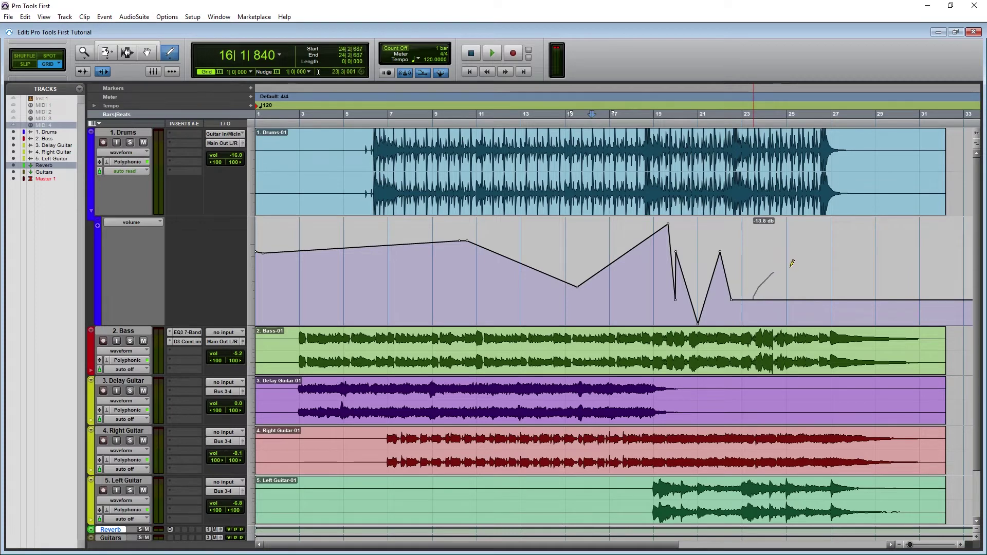
pyautogui.moveTo(906, 296); pyautogui.dragTo(905, 299)
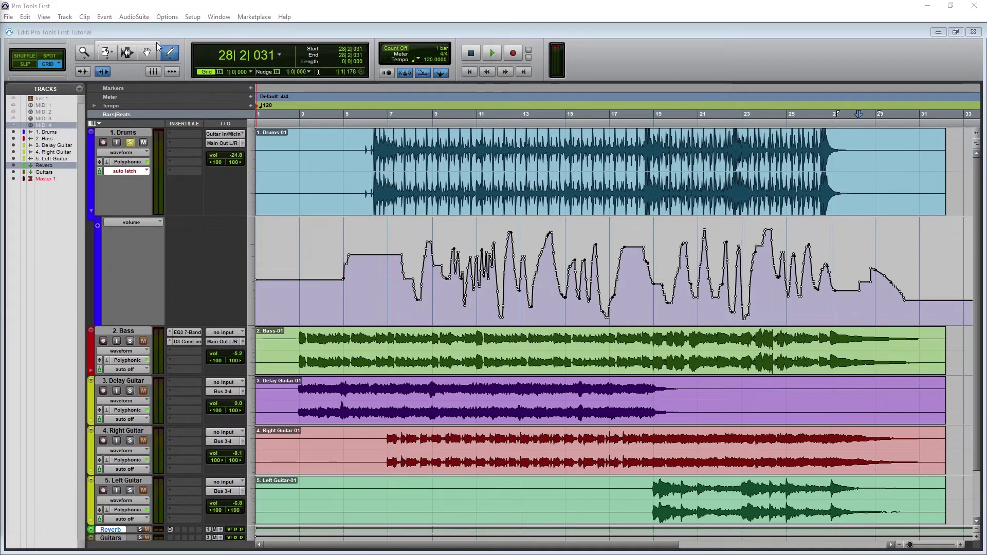
# Delete the Drums volume automation in bars 4–21 using range selections
pyautogui.click(127, 53)
pyautogui.moveTo(334, 250); pyautogui.dragTo(694, 266)
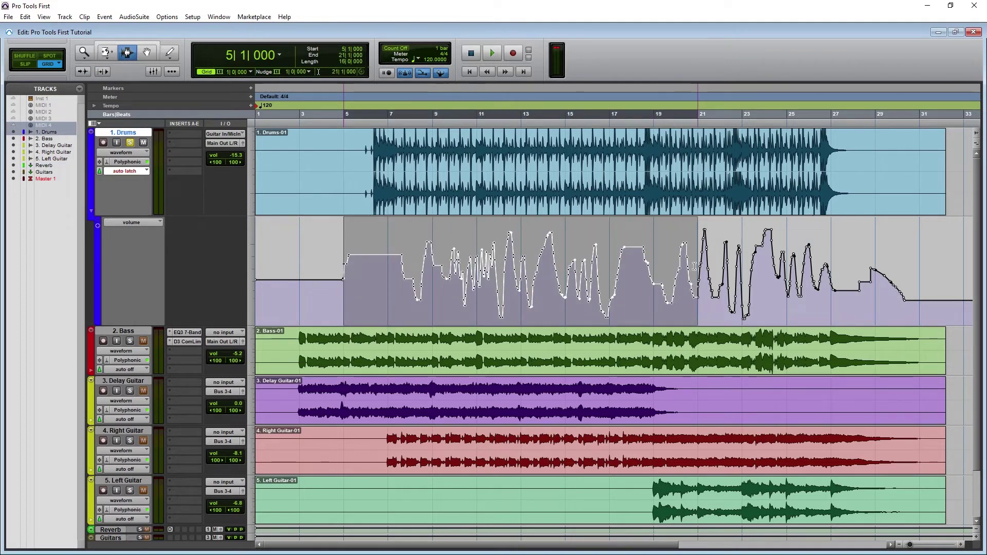
pyautogui.press('Delete')
pyautogui.moveTo(316, 271); pyautogui.dragTo(356, 270)
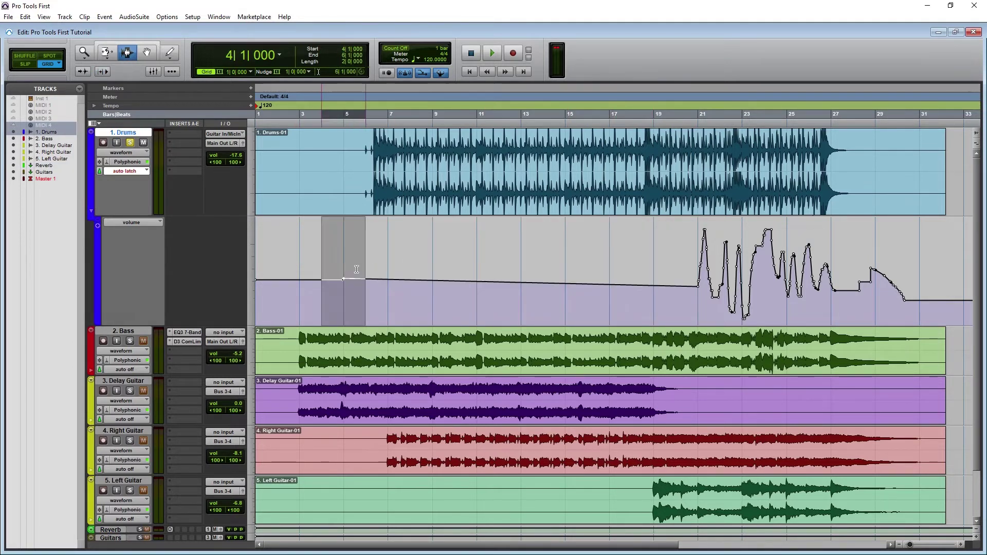
pyautogui.press('Delete')
pyautogui.click(423, 271)
# Clear bars 20–30 to a flat line, set Drums volume to 0.0, and return to bar 1
pyautogui.moveTo(675, 281); pyautogui.dragTo(918, 277)
pyautogui.press('Delete')
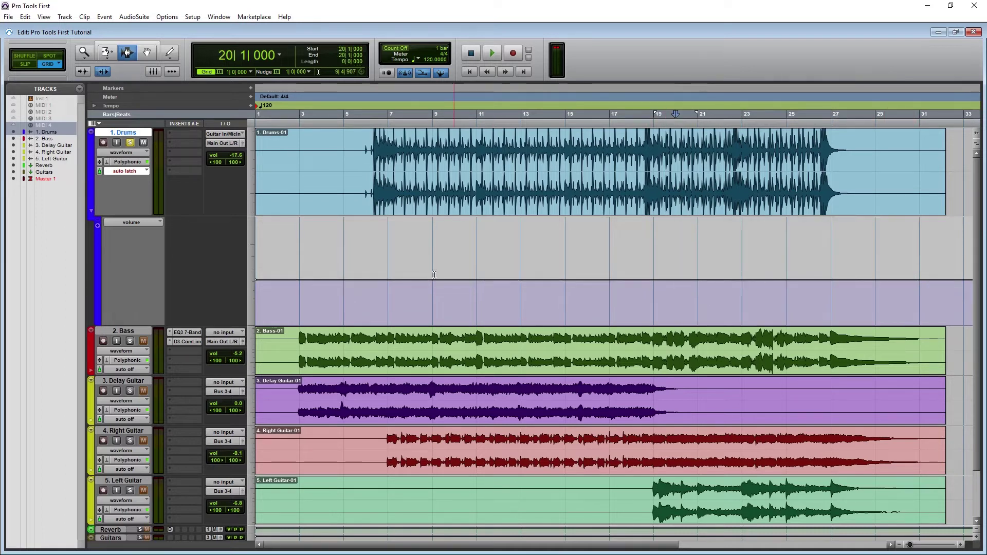
pyautogui.moveTo(229, 160); pyautogui.dragTo(233, 141)
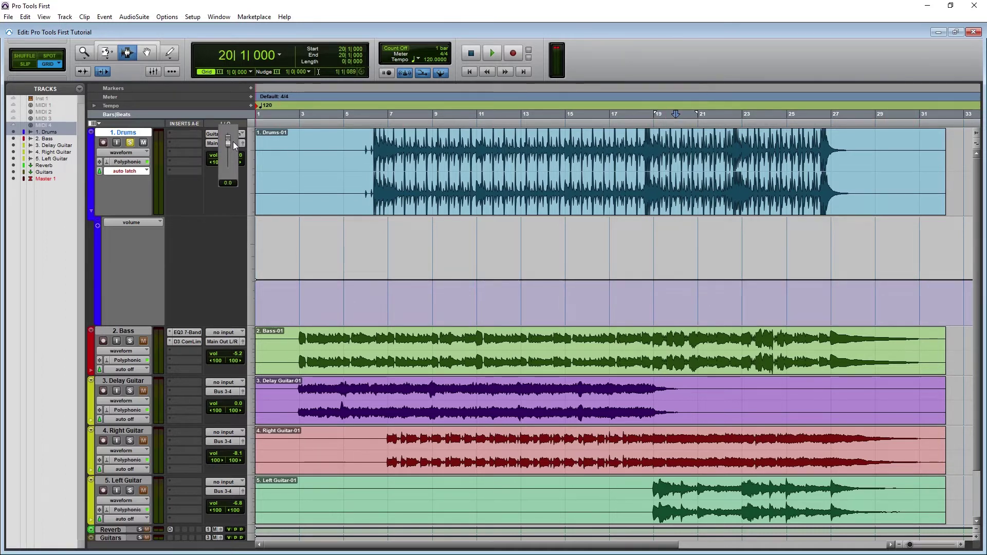
pyautogui.click(277, 288)
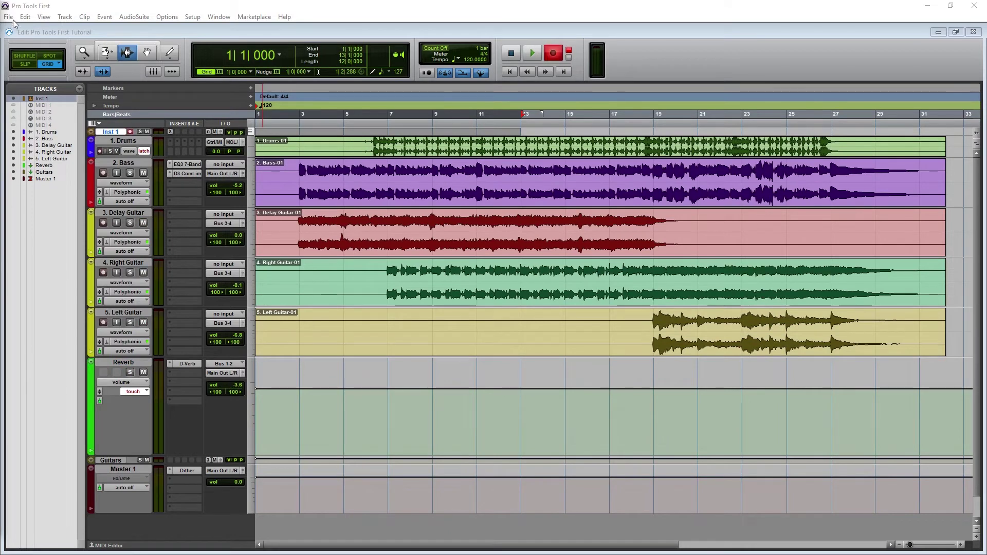
# Open the Audio Mix export settings from the File menu
pyautogui.click(9, 17)
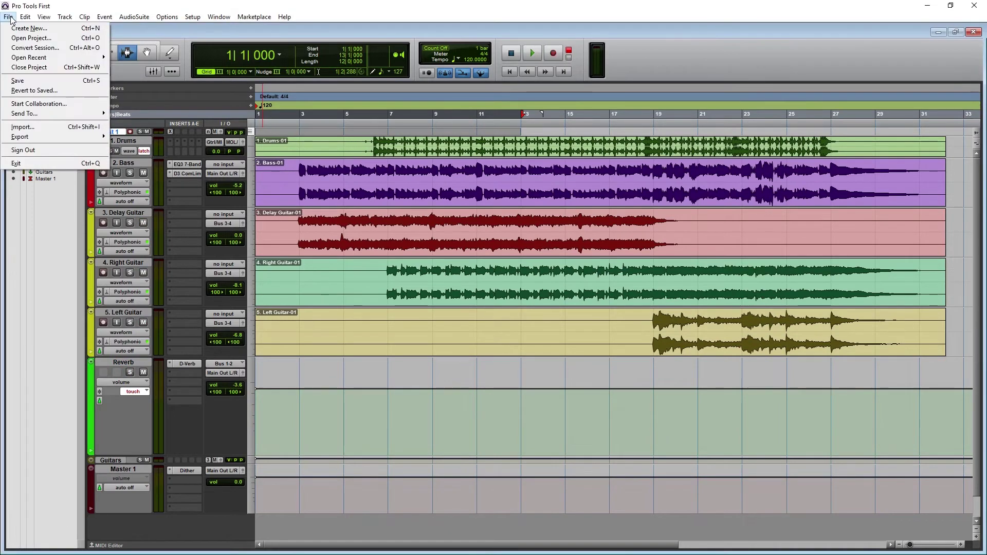
pyautogui.click(139, 139)
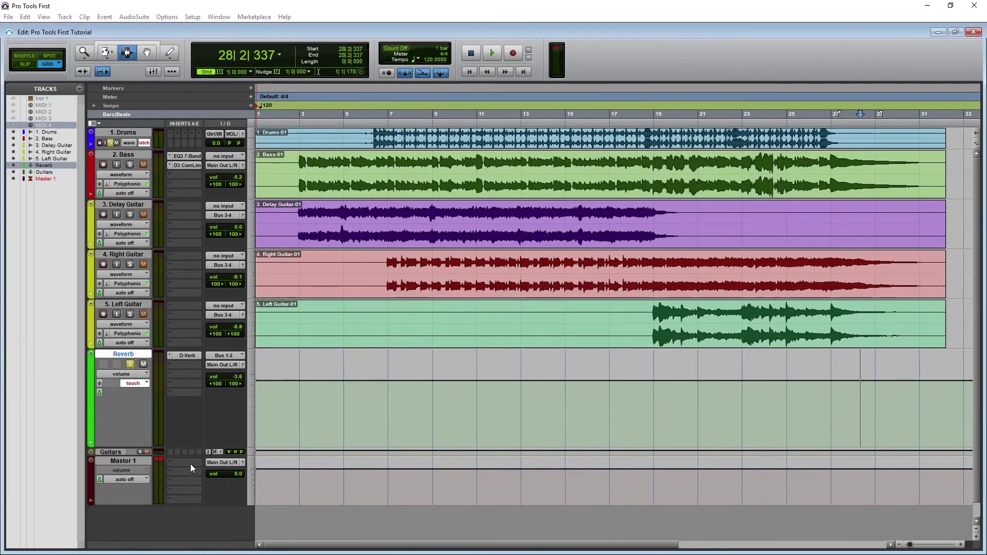
# Insert a Dither plug-in on Master 1 and check its bit-depth options
pyautogui.click(190, 463)
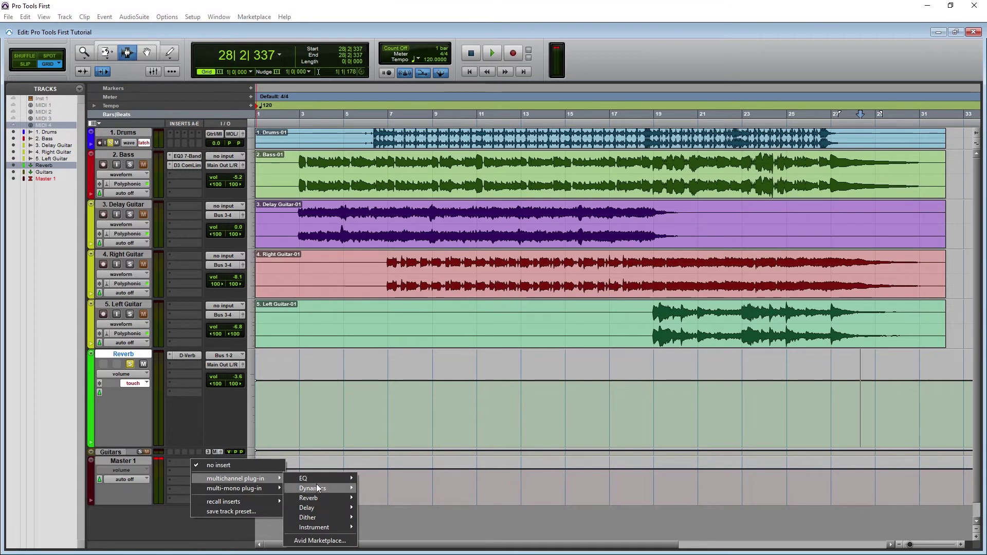
pyautogui.moveTo(307, 517)
pyautogui.click(365, 517)
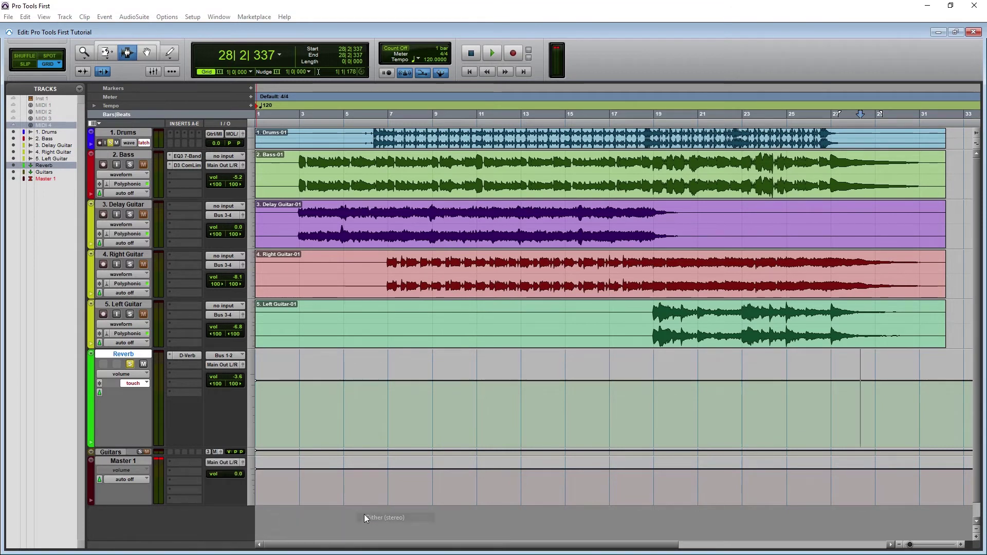
pyautogui.click(464, 226)
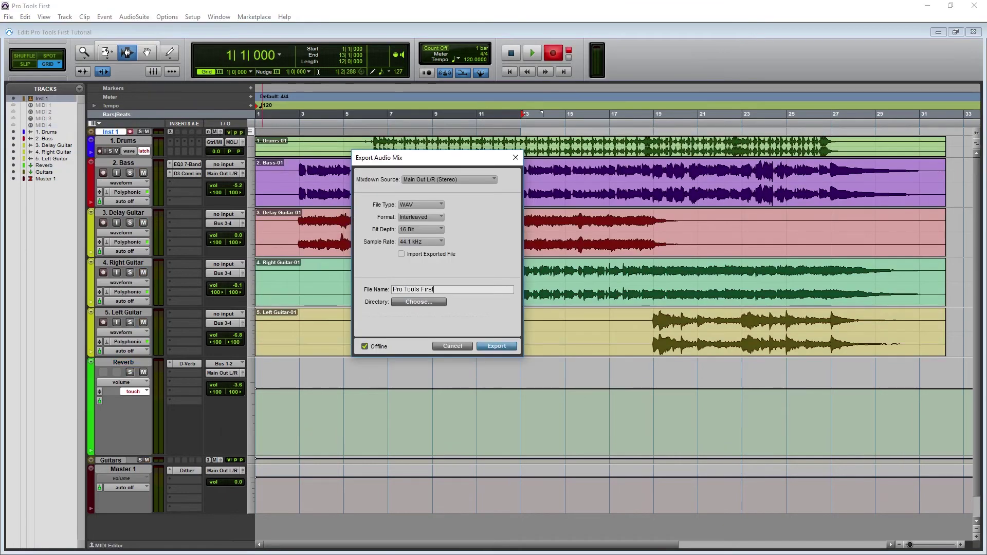
# Correct the misspelled export file name to include 'ial - Final Mi' and export the mix
pyautogui.press('BackSpace')
pyautogui.press('BackSpace')
pyautogui.press('BackSpace')
pyautogui.write('ial - Final Mi')
pyautogui.click(496, 346)
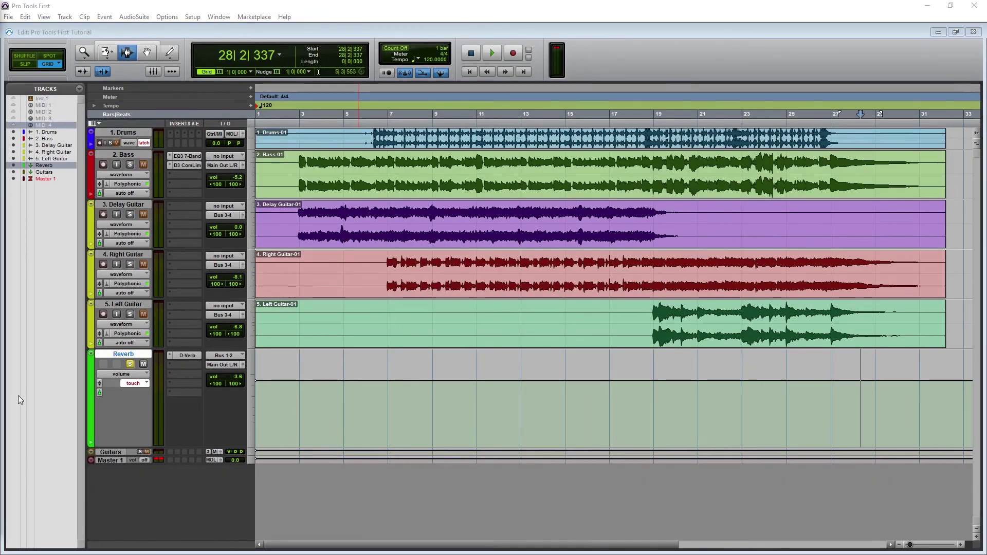
# Keep Main Out L/R (Stereo) as source, WAV file type and Interleaved format for the mix export
pyautogui.click(7, 15)
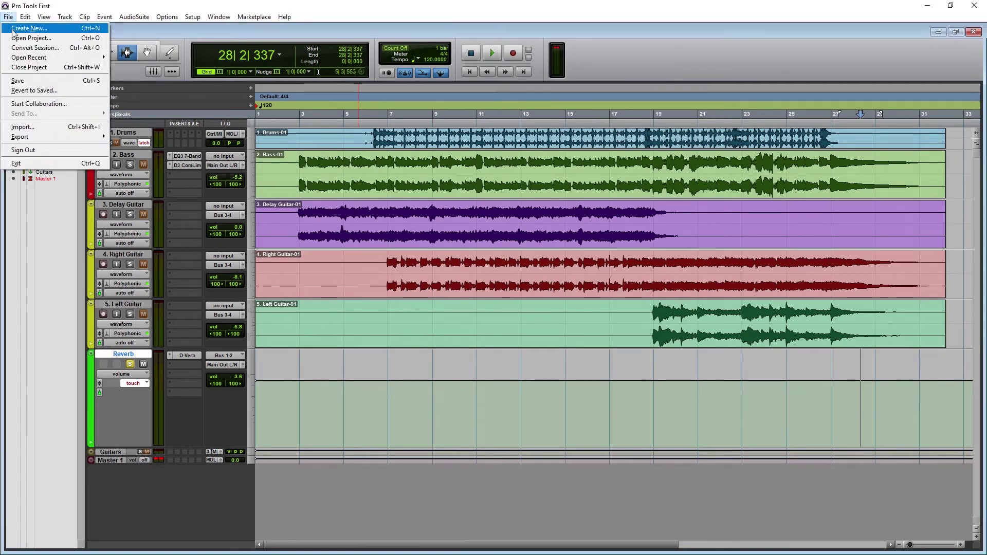
pyautogui.click(31, 132)
pyautogui.click(411, 186)
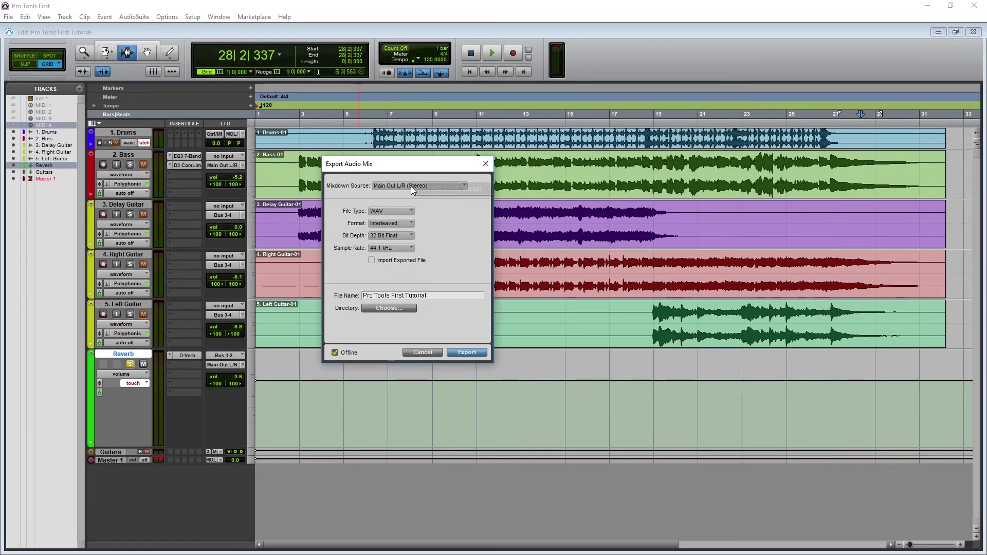
pyautogui.click(421, 187)
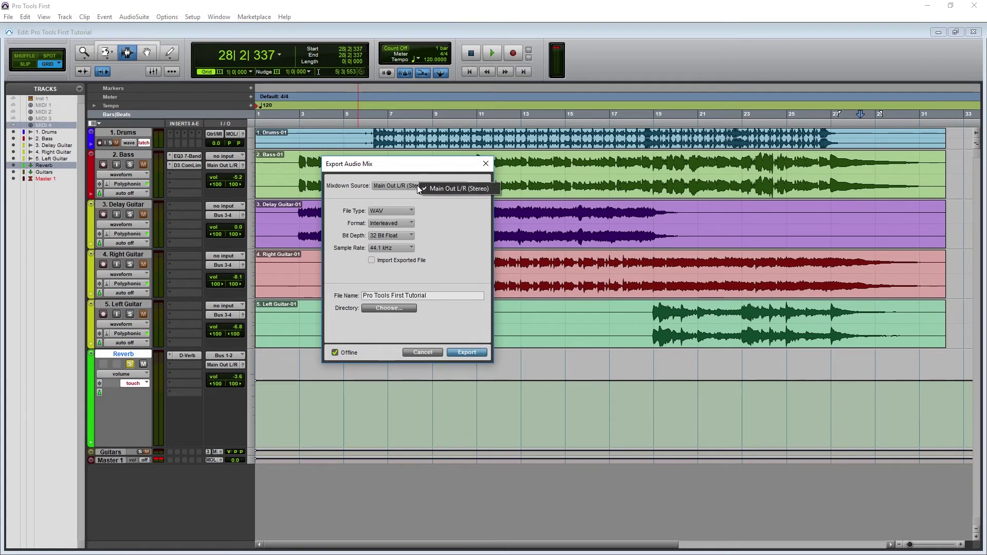
pyautogui.click(423, 186)
pyautogui.click(390, 211)
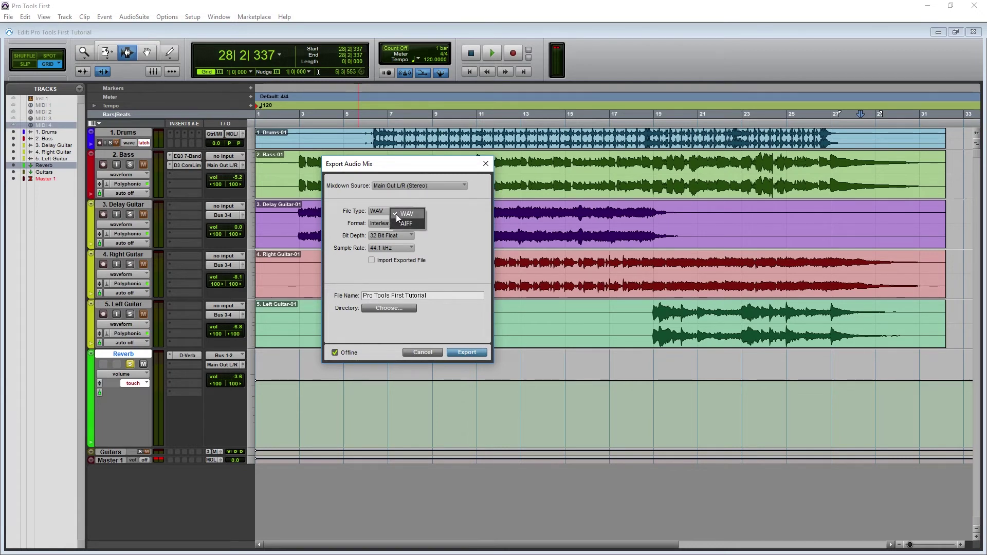
pyautogui.click(392, 222)
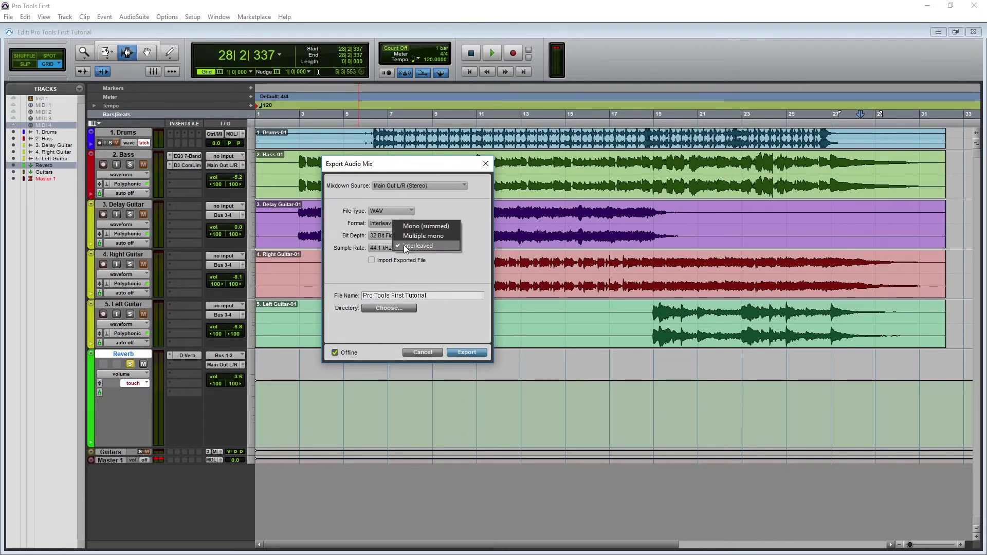
# Set bit depth to 16 Bit and keep the sample rate at 44.1 kHz
pyautogui.click(403, 245)
pyautogui.click(399, 240)
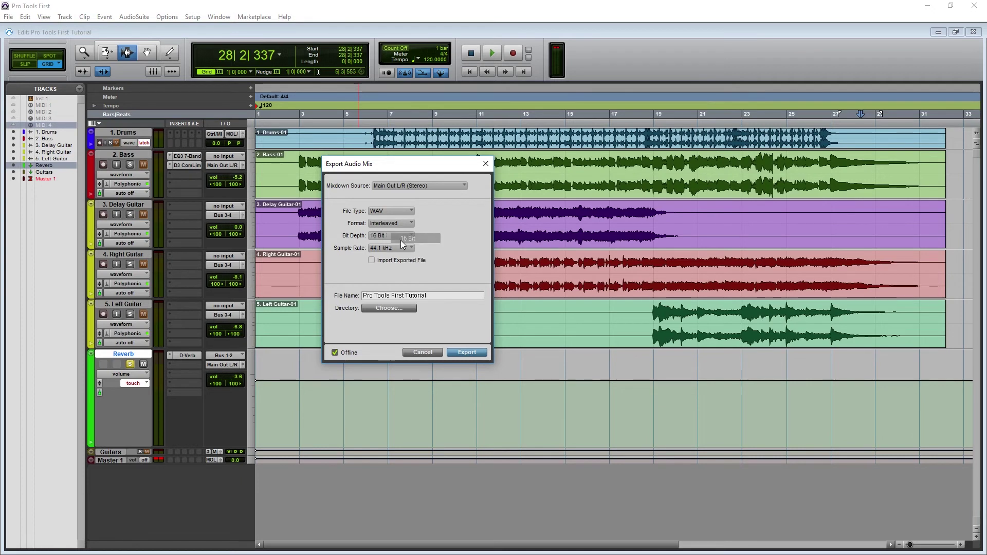
pyautogui.click(393, 249)
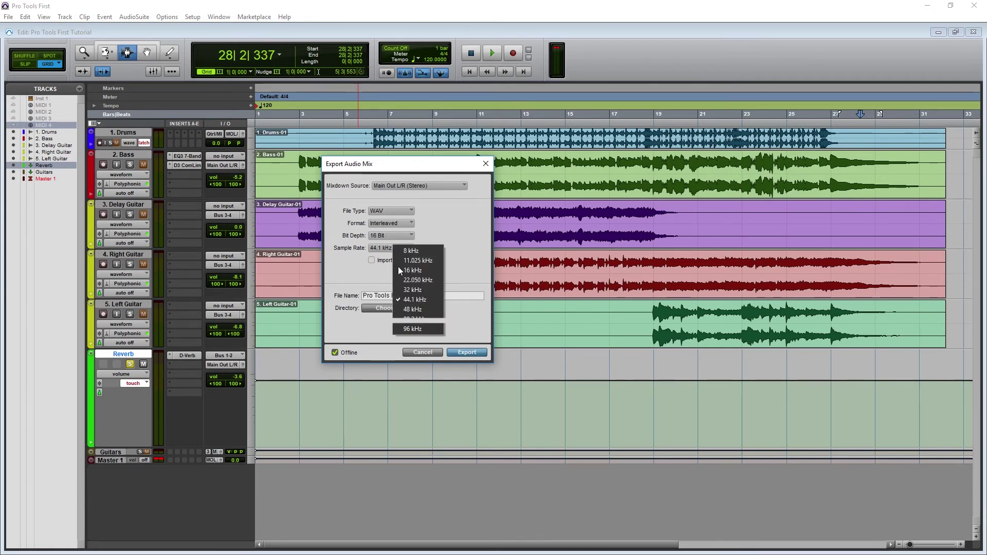
pyautogui.click(395, 249)
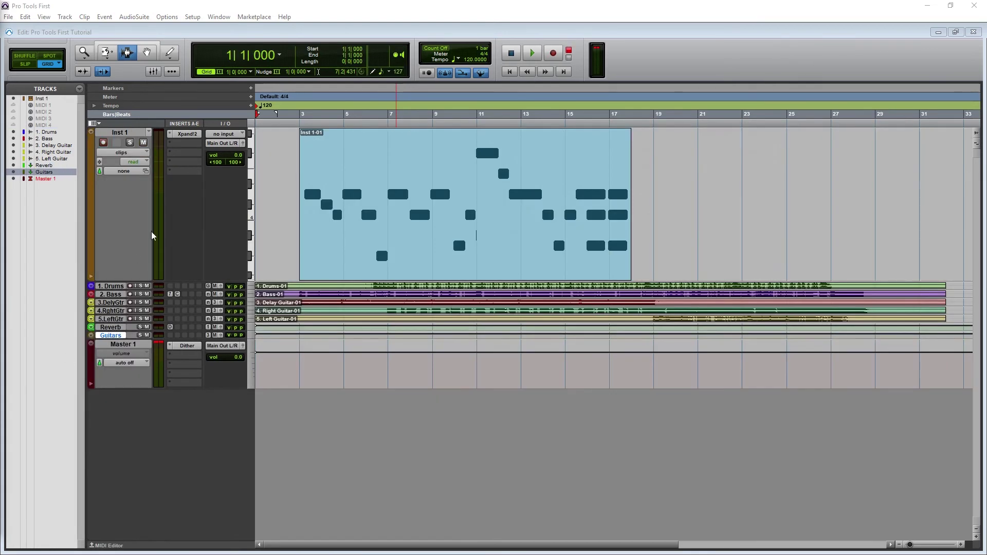
# Export the session's MIDI, keeping the multitrack (format 1) file format, and confirm
pyautogui.click(8, 16)
pyautogui.moveTo(31, 136)
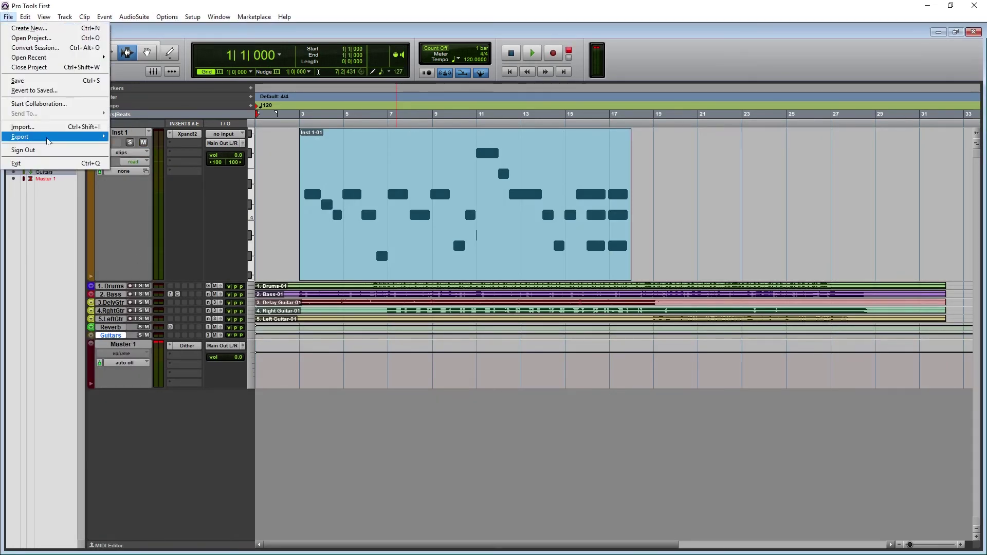
pyautogui.click(161, 156)
pyautogui.click(584, 212)
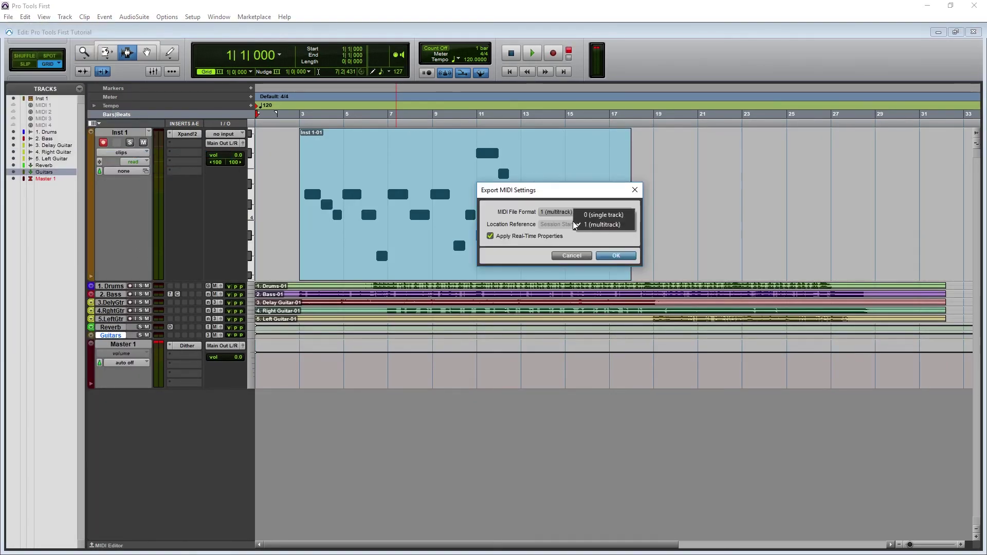
pyautogui.click(611, 256)
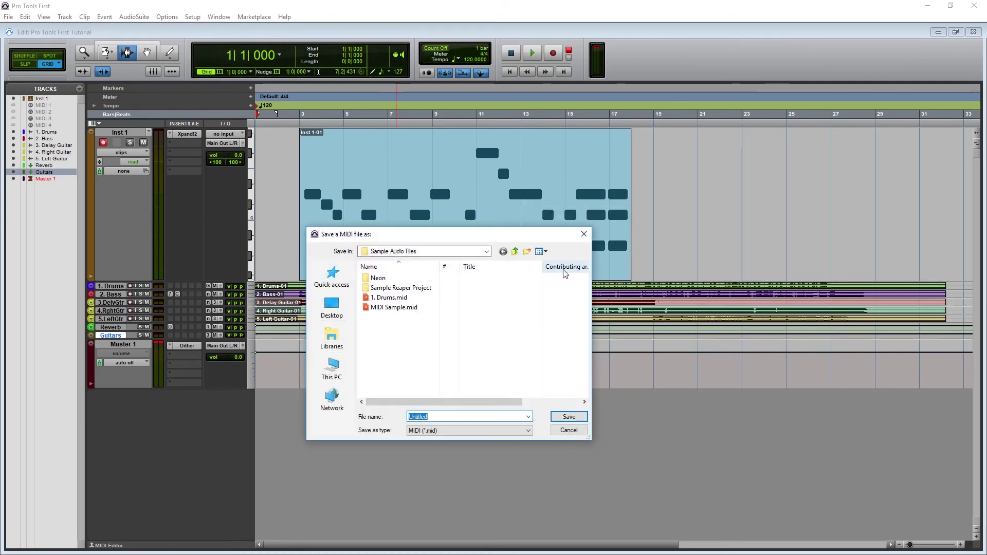